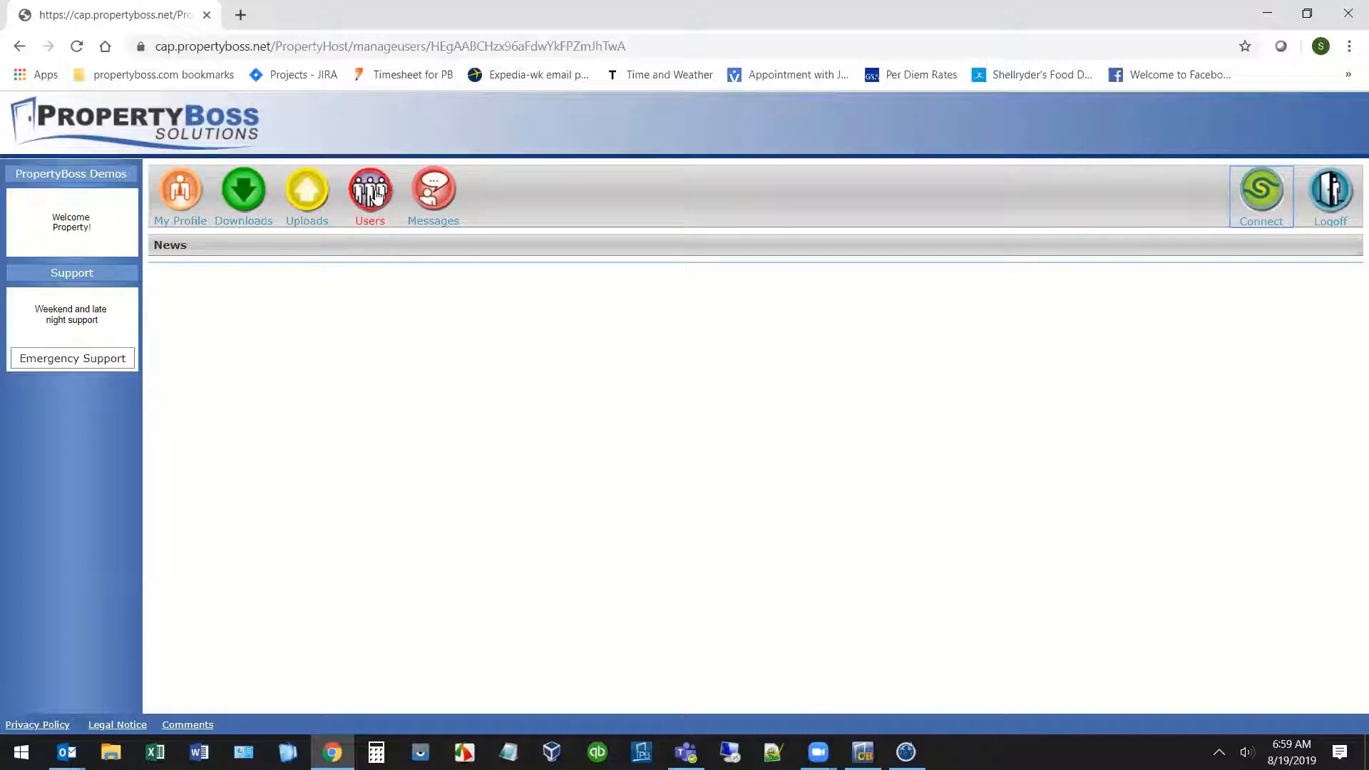
Open the PropertyBoss Demos user list in the PropertyHost web portal.
left_click(376, 195)
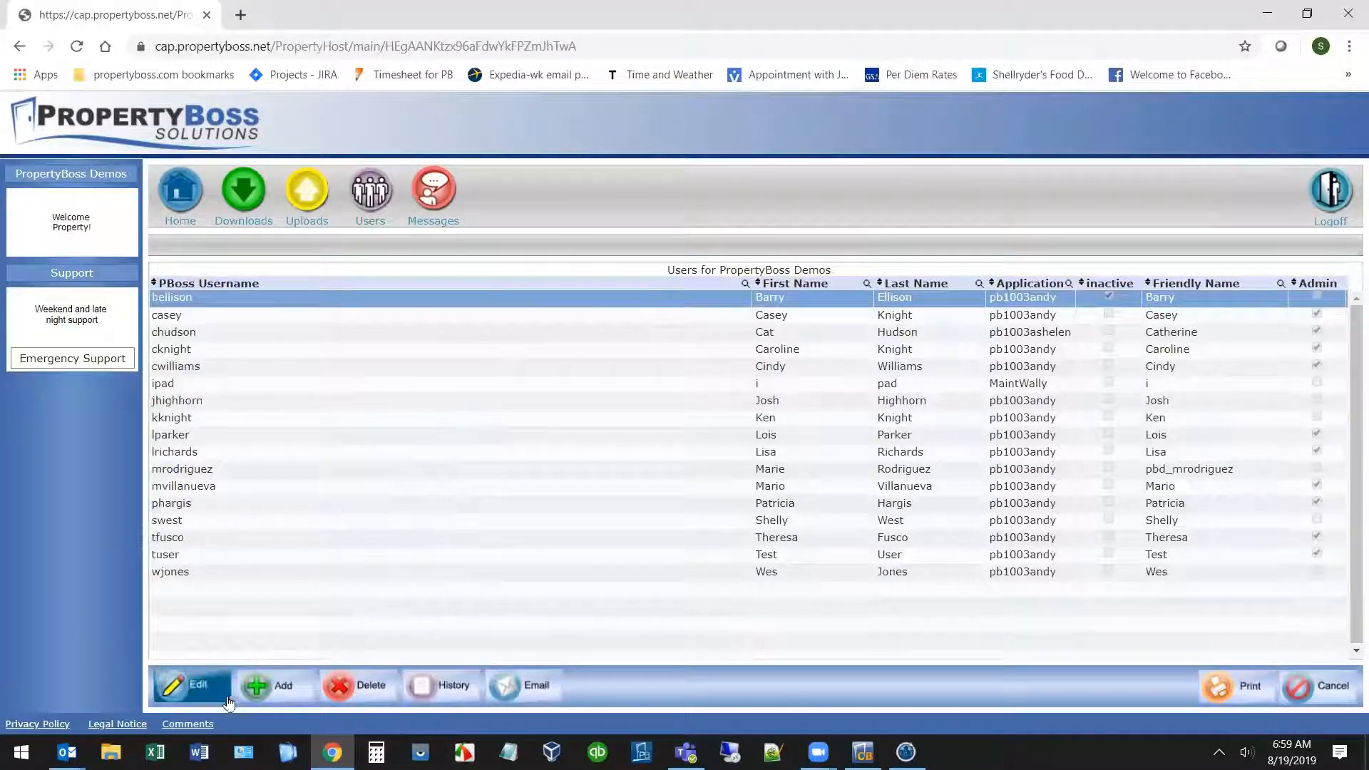
Add a user with the employee's first name, last name and suggested work e-mail, and save.
left_click(297, 690)
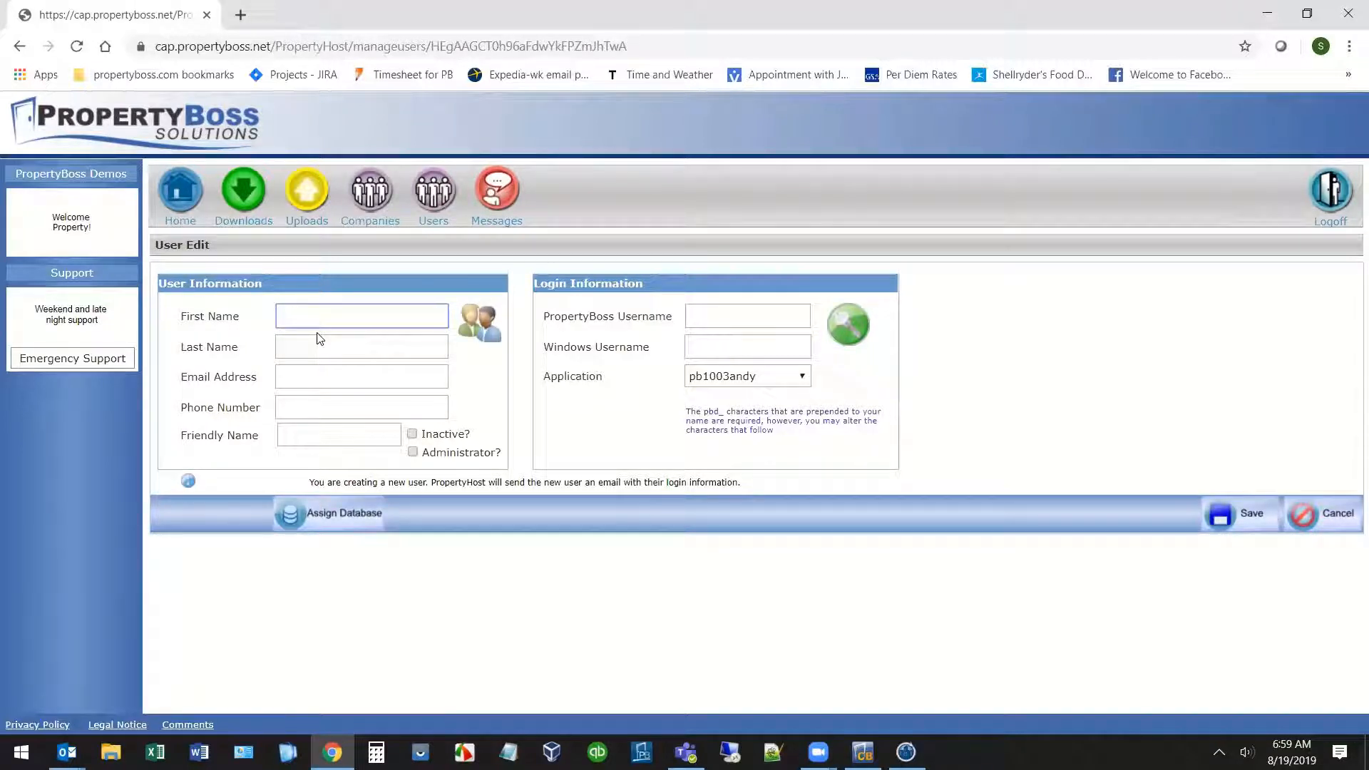
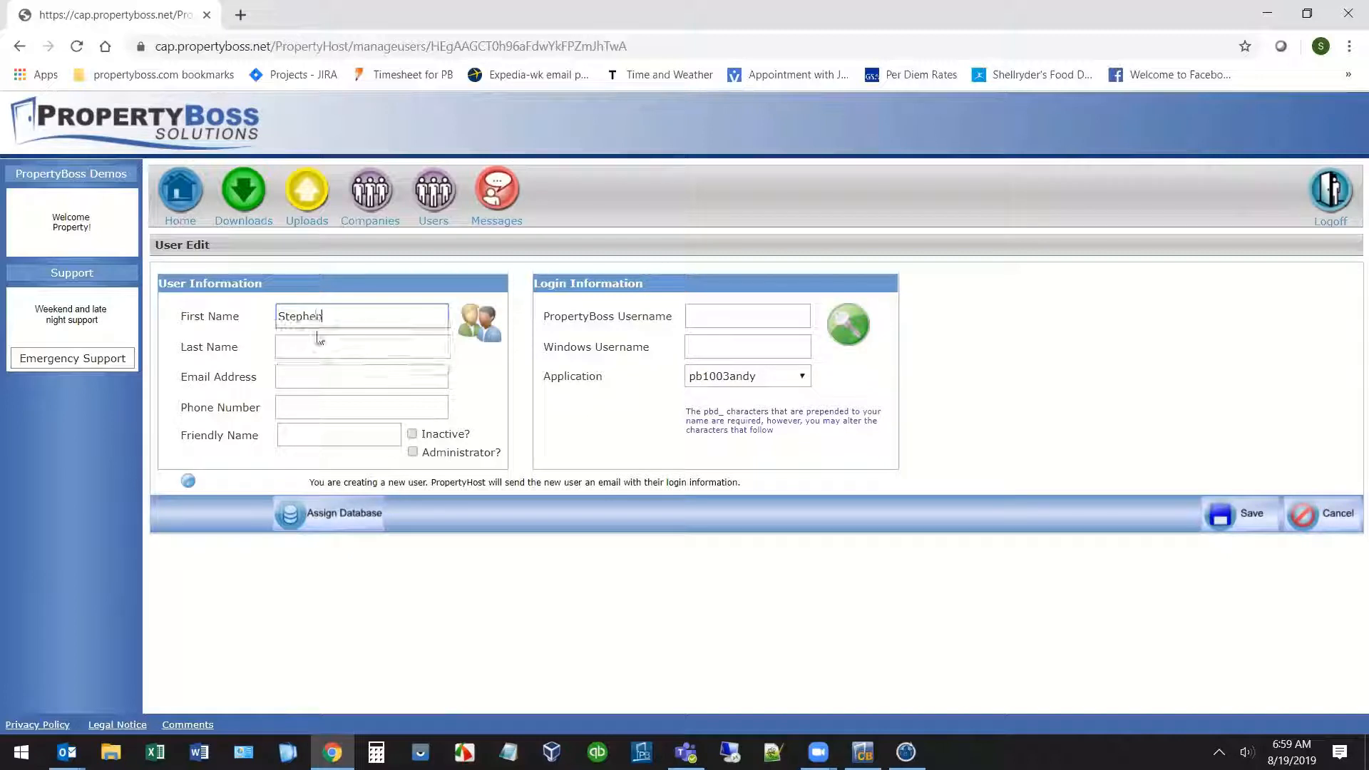
key("Tab")
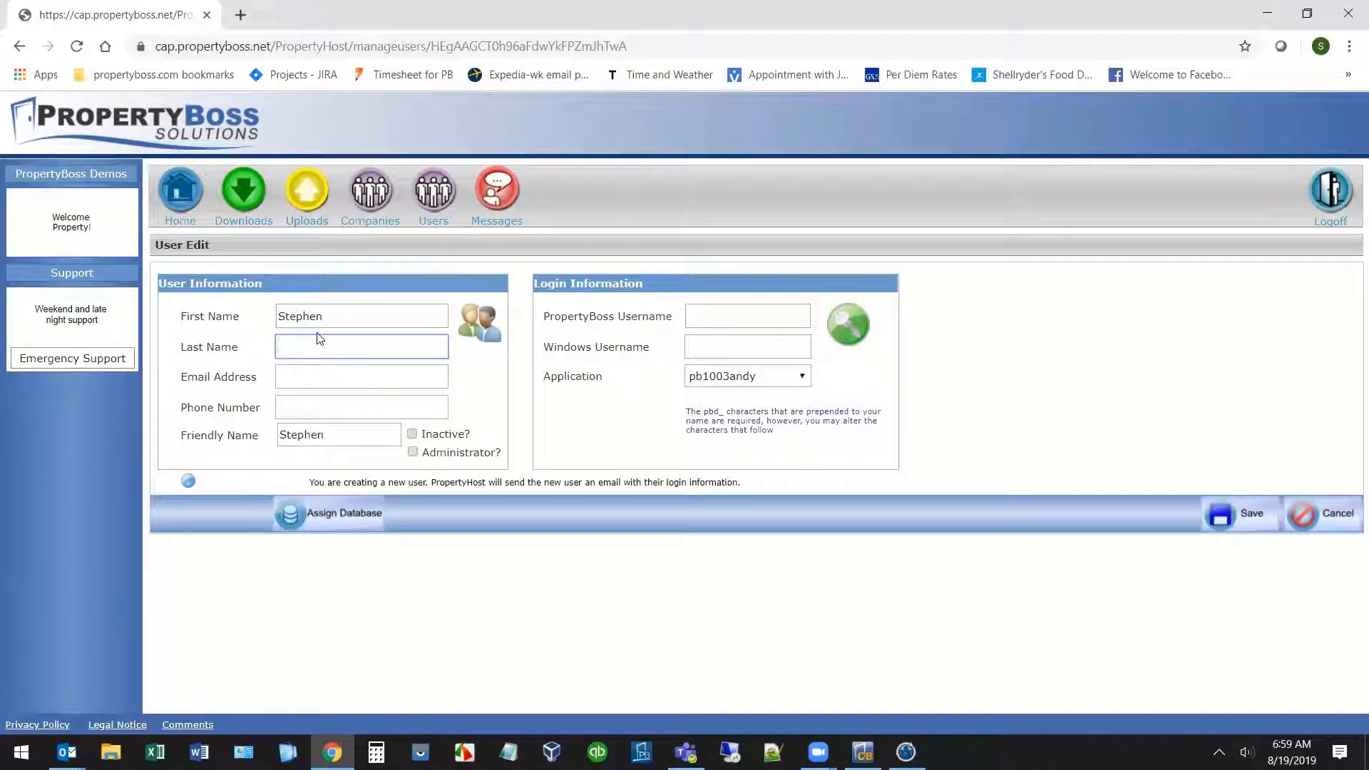
key("Tab")
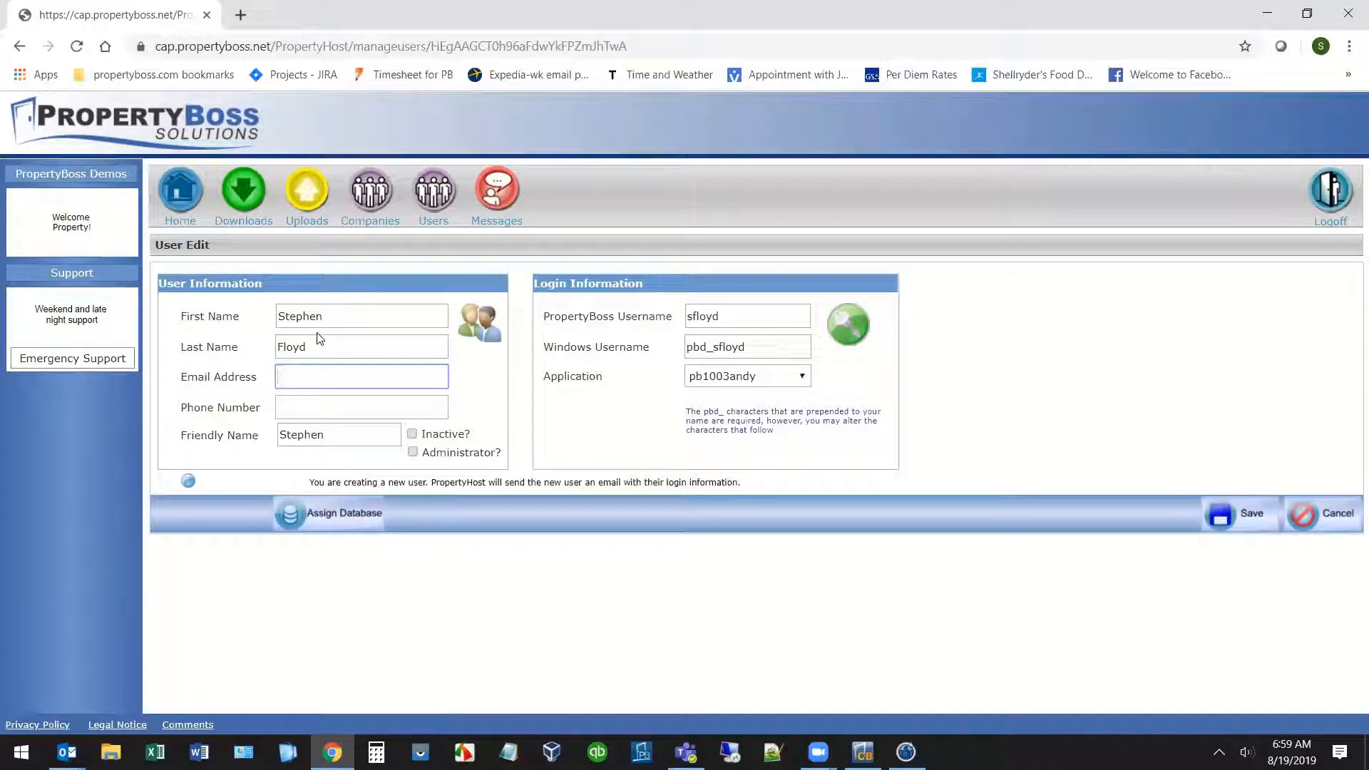
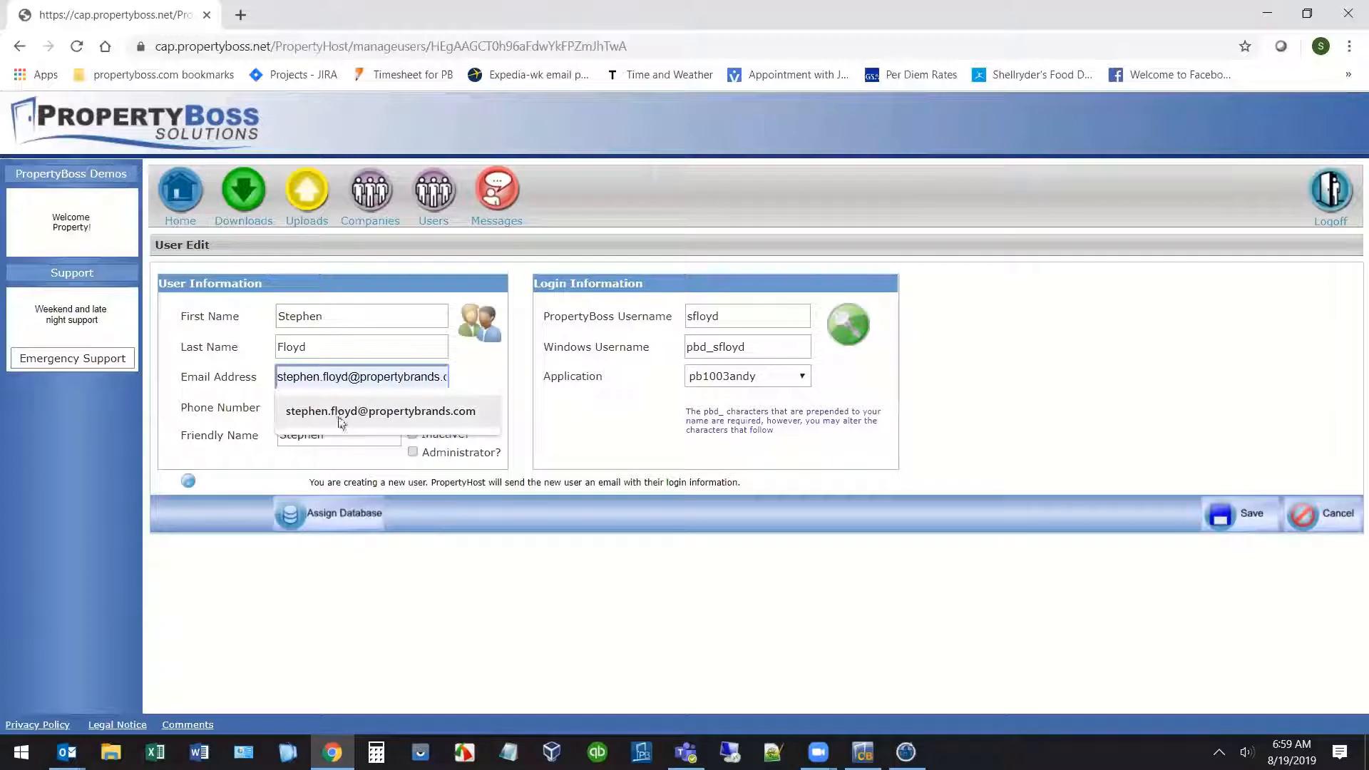
left_click(339, 412)
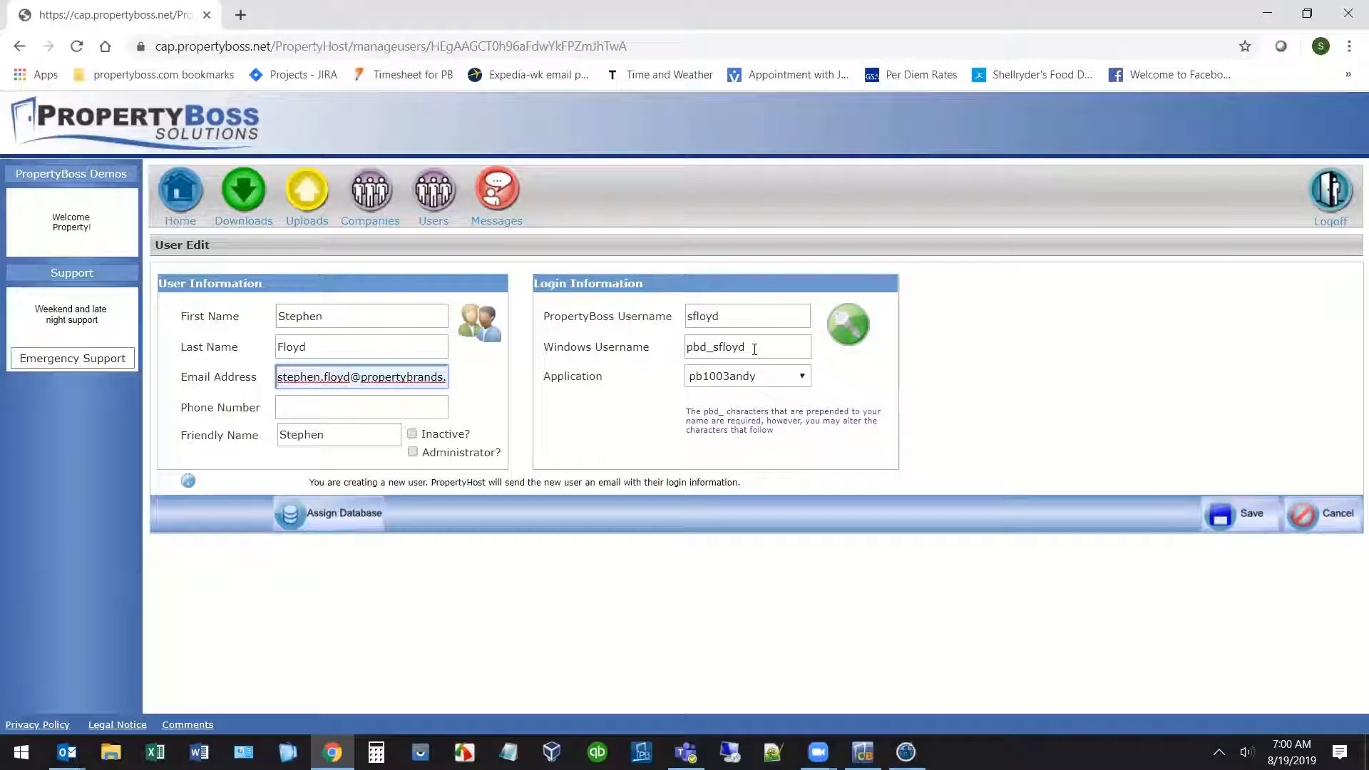
left_click(1223, 520)
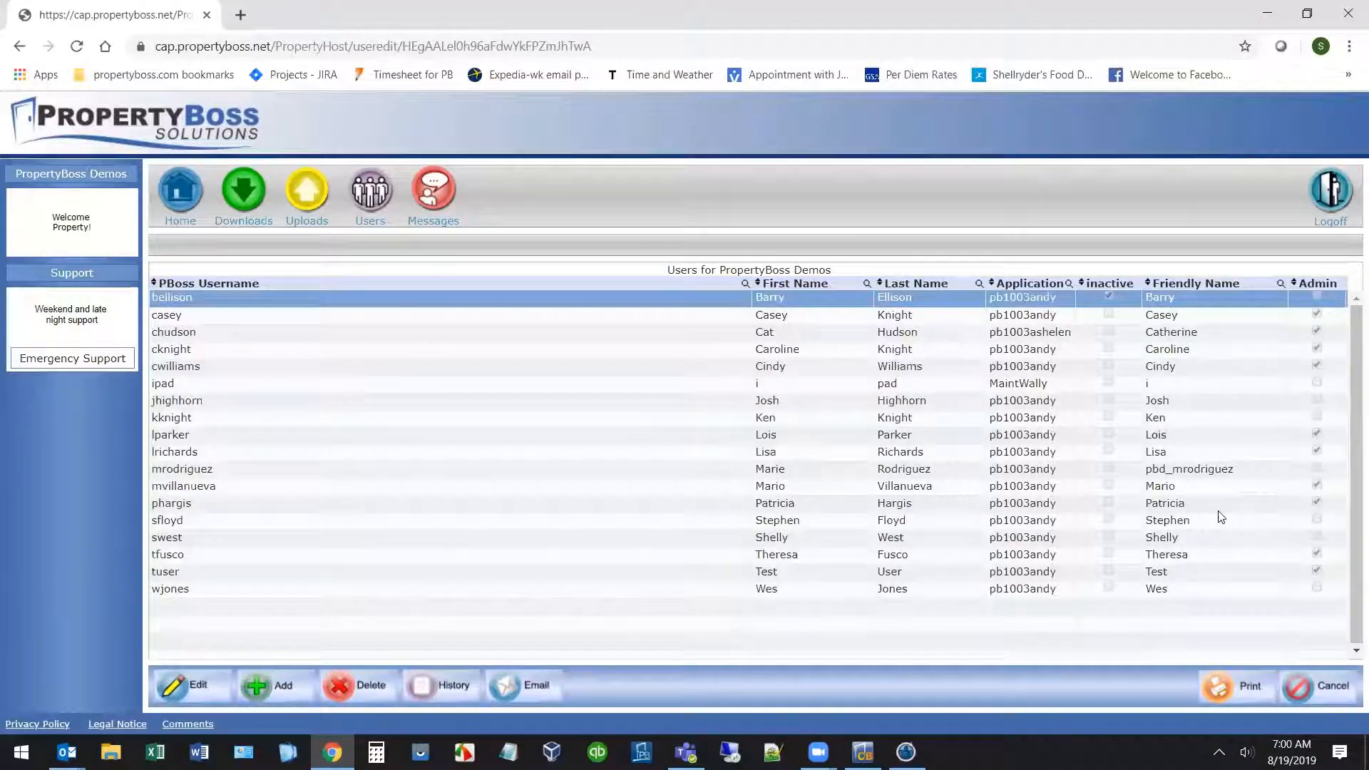
Edit the newly added user's record and bring up its Assign Database list.
left_click(355, 523)
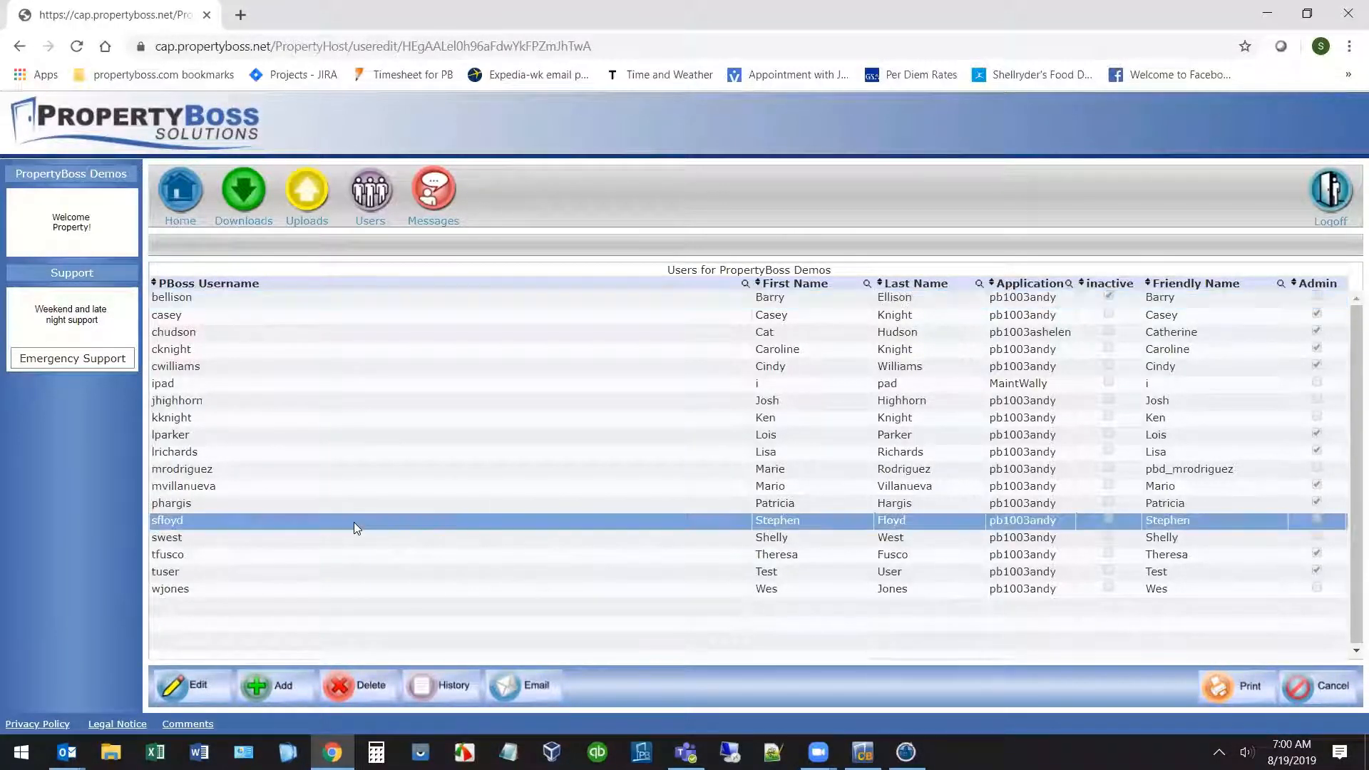
left_click(211, 689)
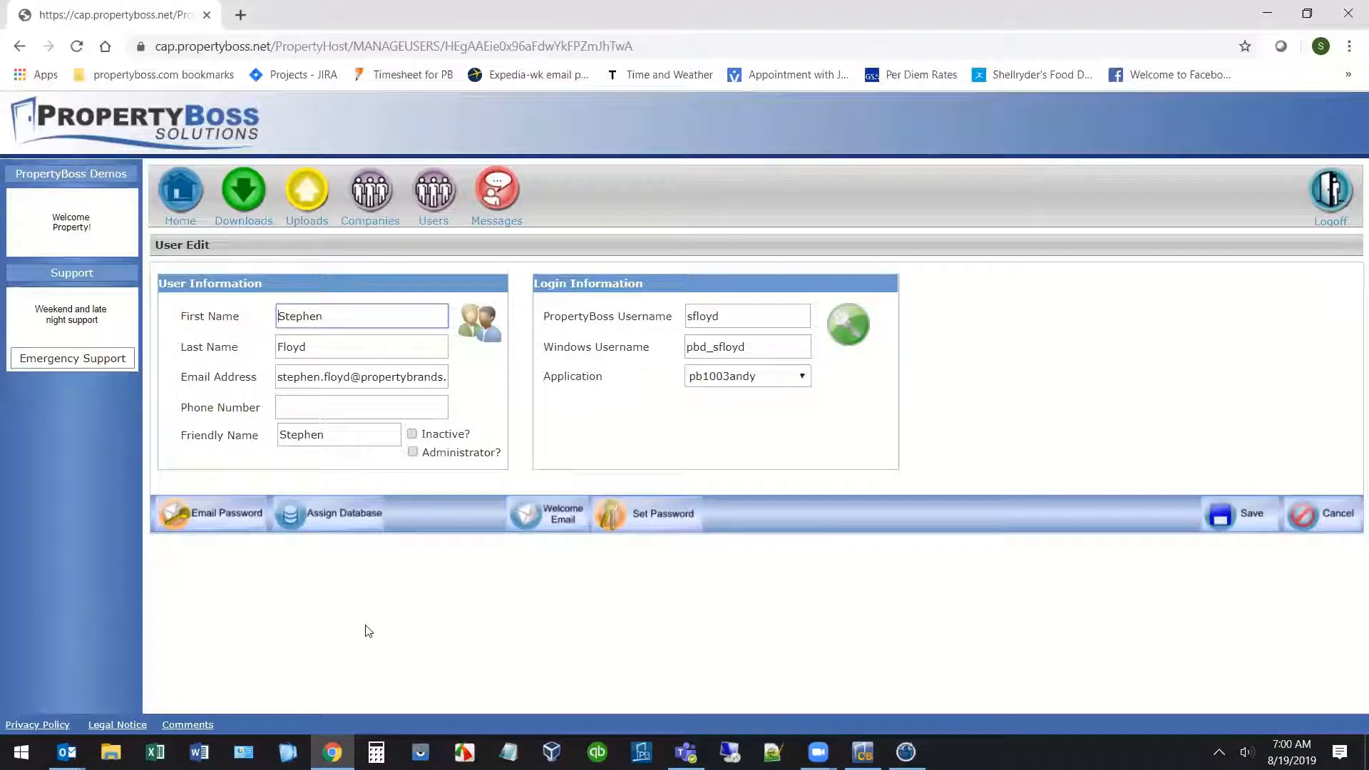
left_click(341, 526)
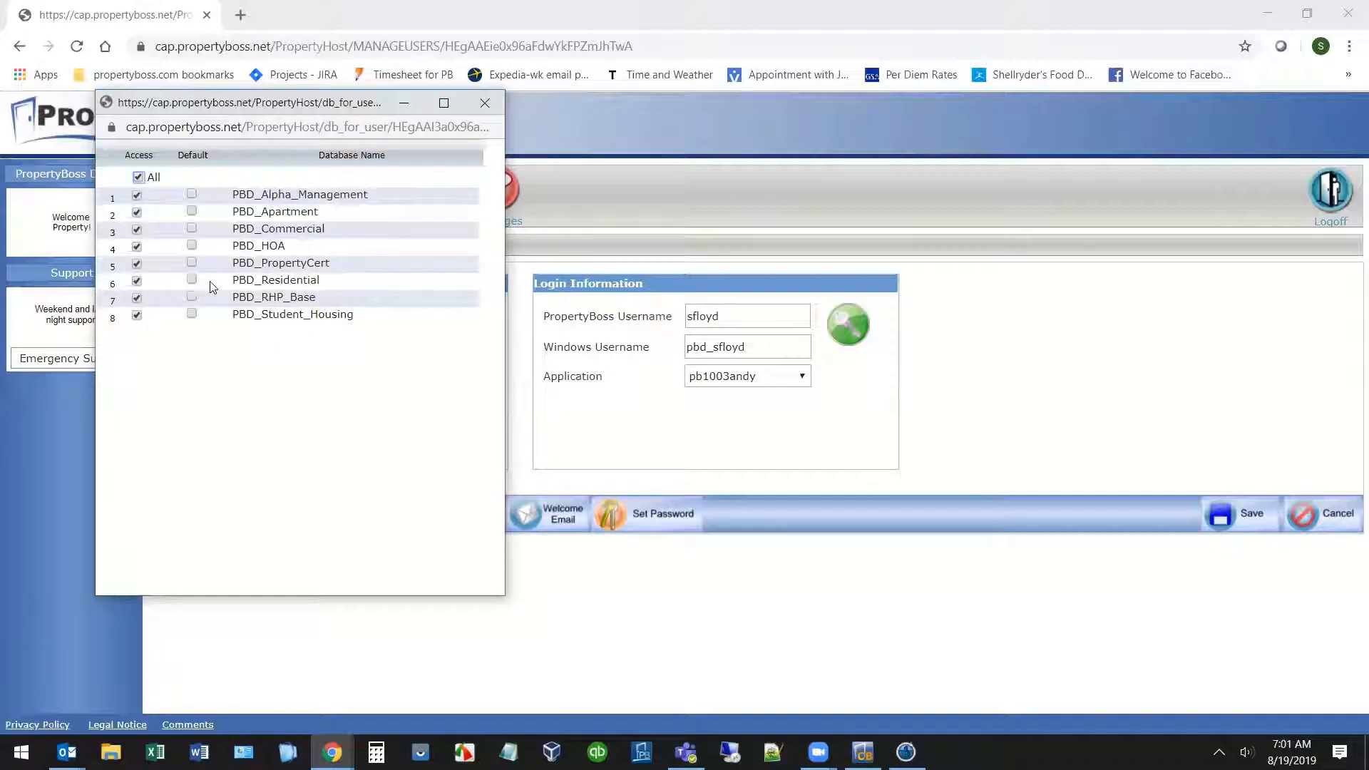
Set PBD_Residential as the user's default database and save the user record.
left_click(192, 279)
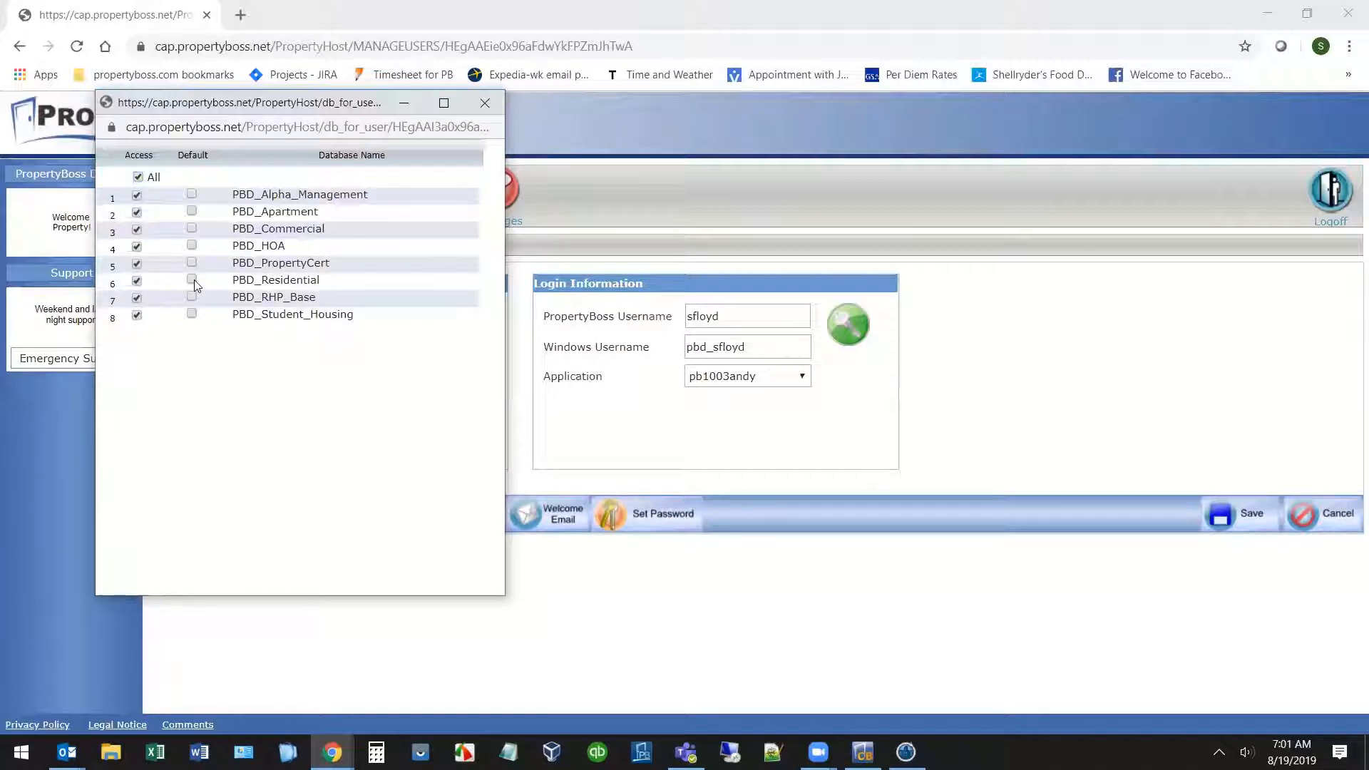
left_click(492, 106)
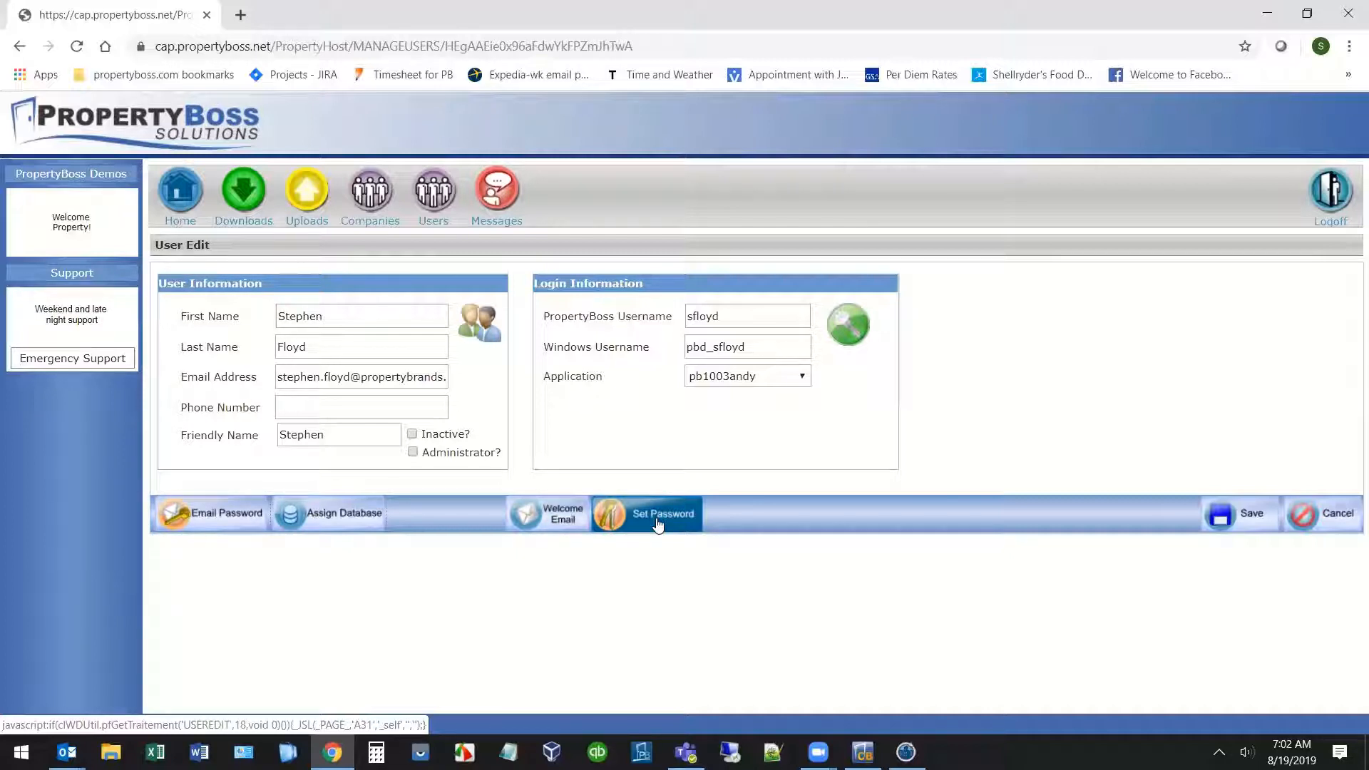
left_click(1260, 517)
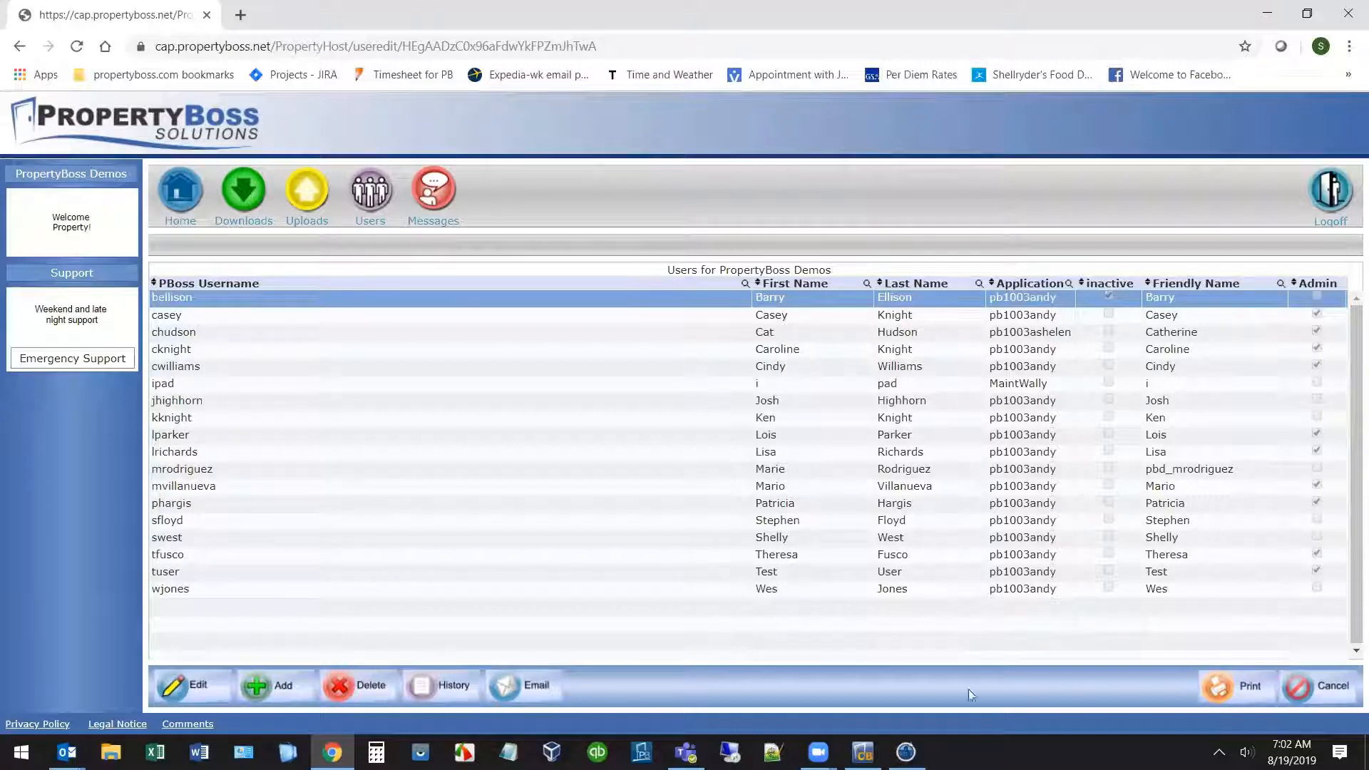
mouse_move(906, 751)
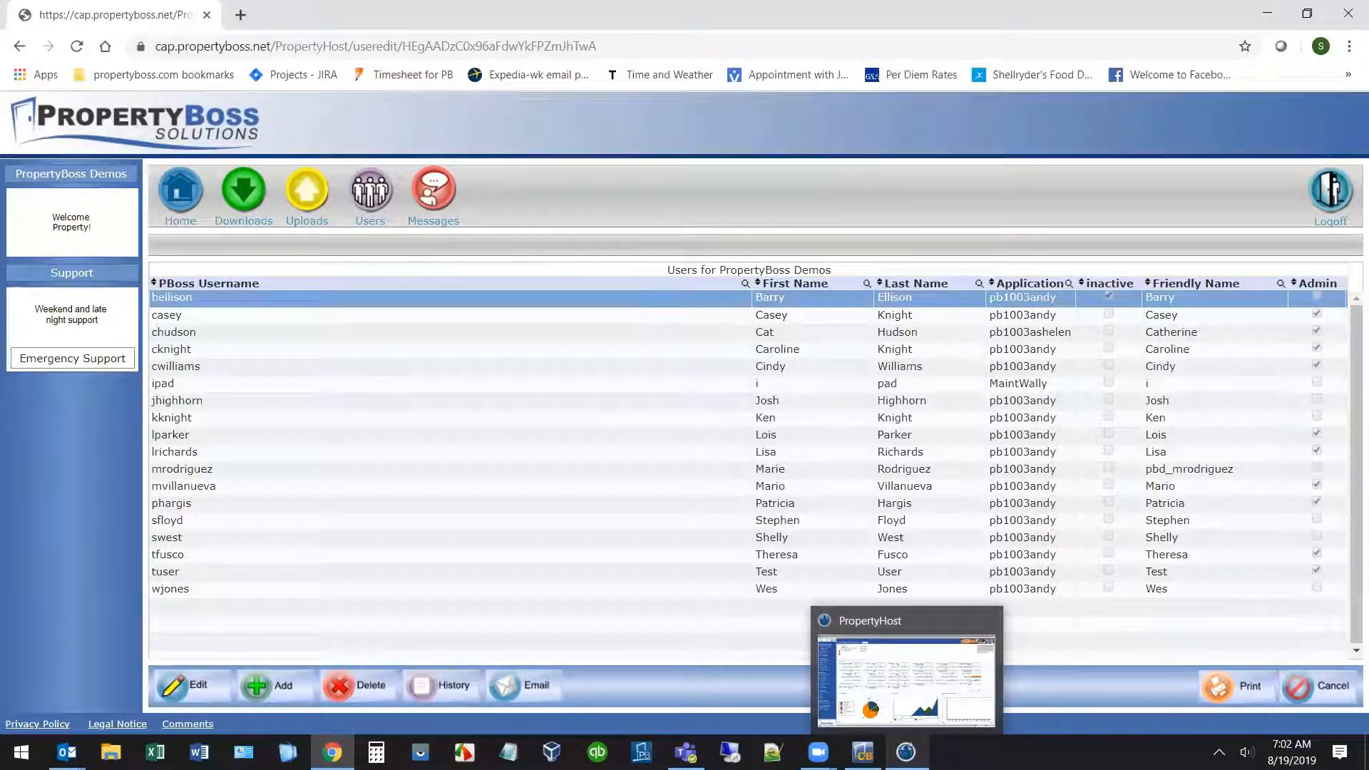
In PropertyBoss, open Security Settings from Setup Preferences.
left_click(880, 733)
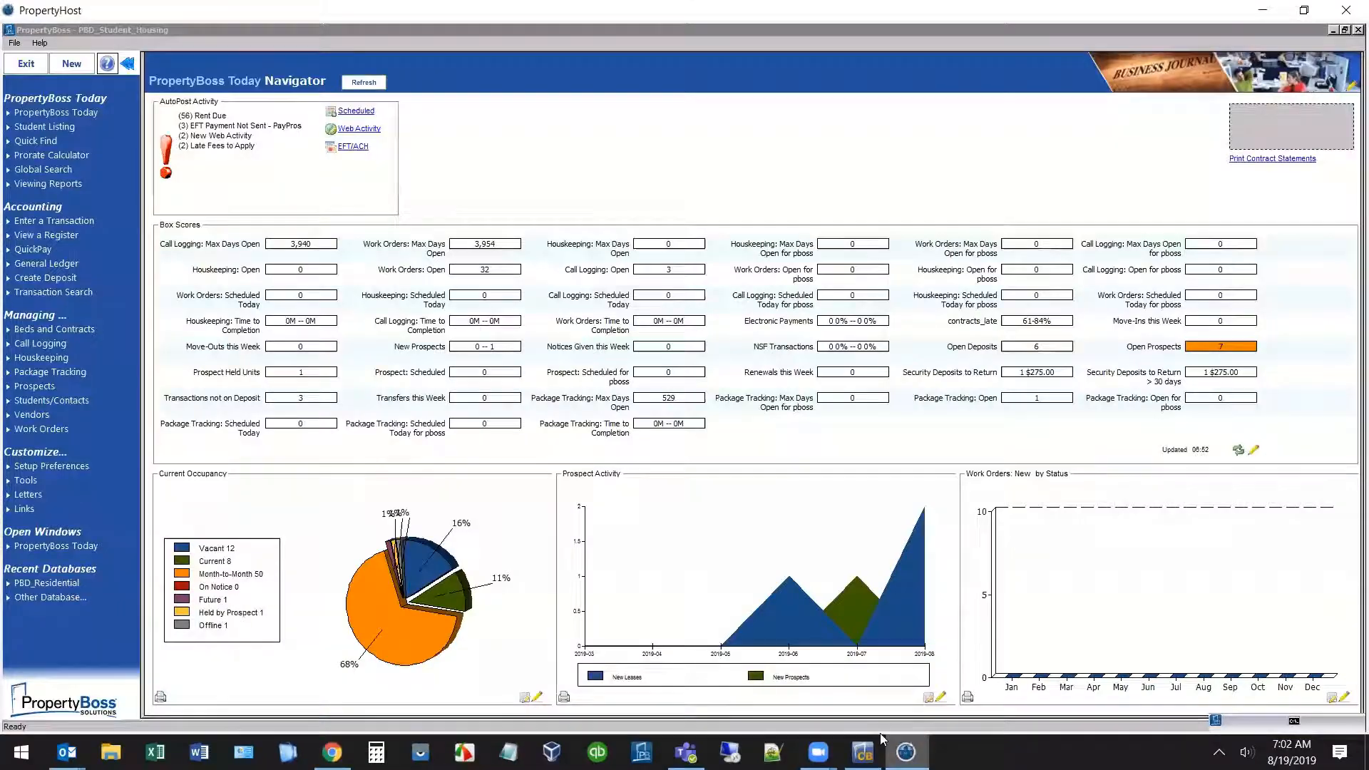
left_click(83, 467)
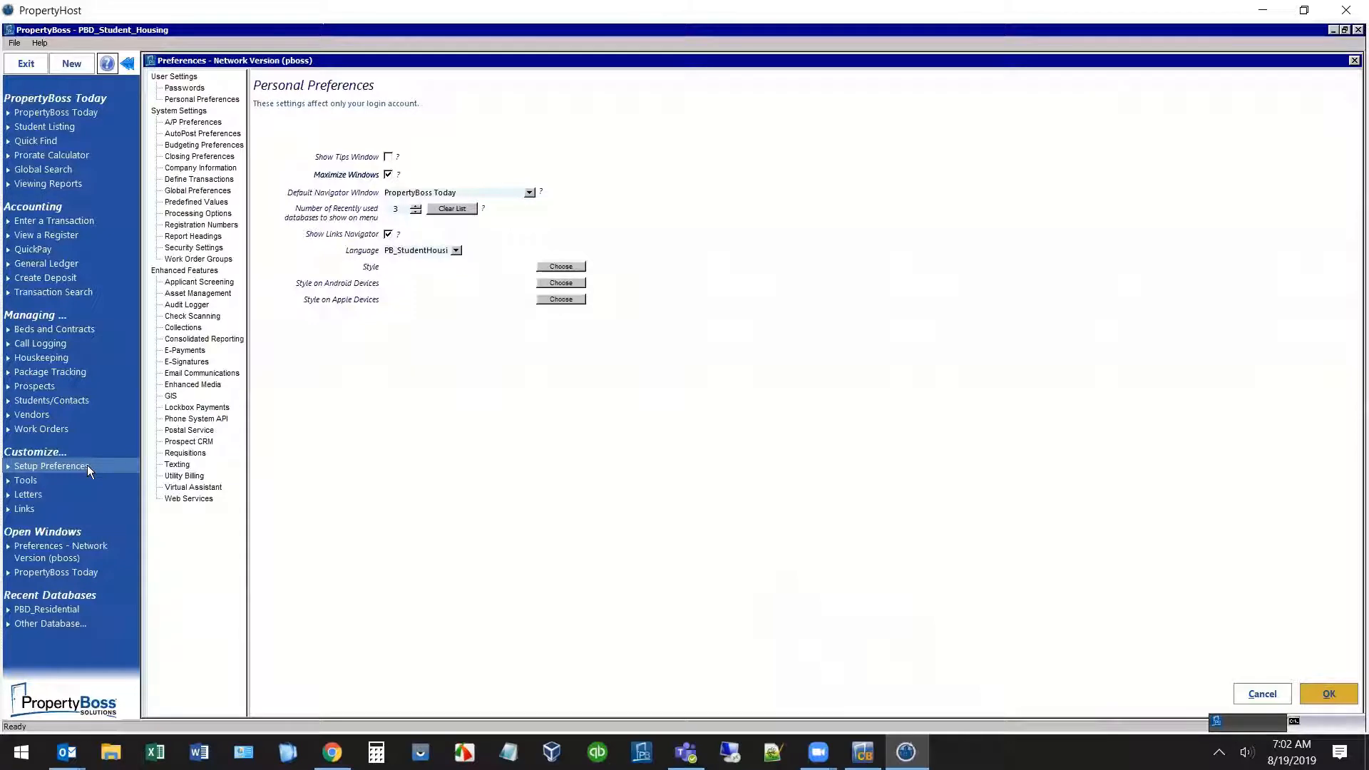
left_click(194, 248)
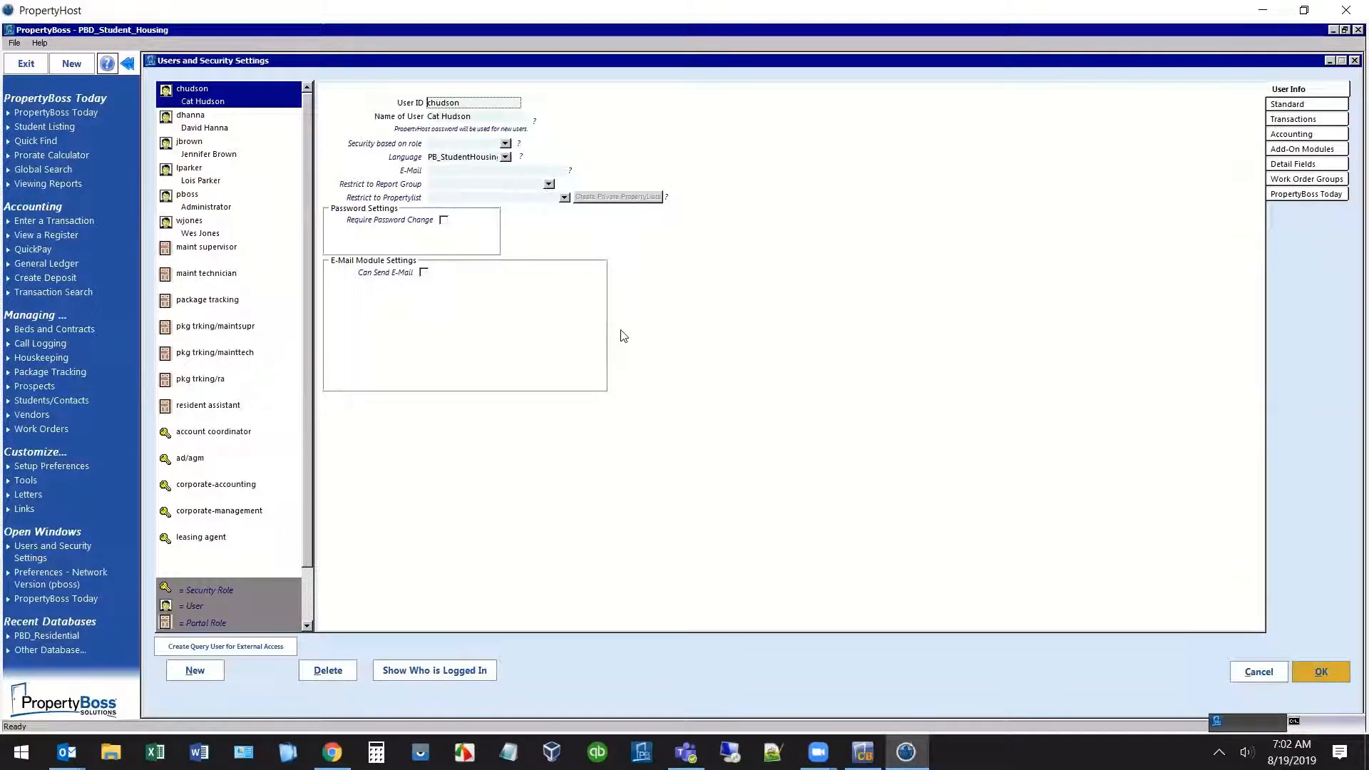
Create a new user entry with the employee's user ID and full name.
left_click(194, 670)
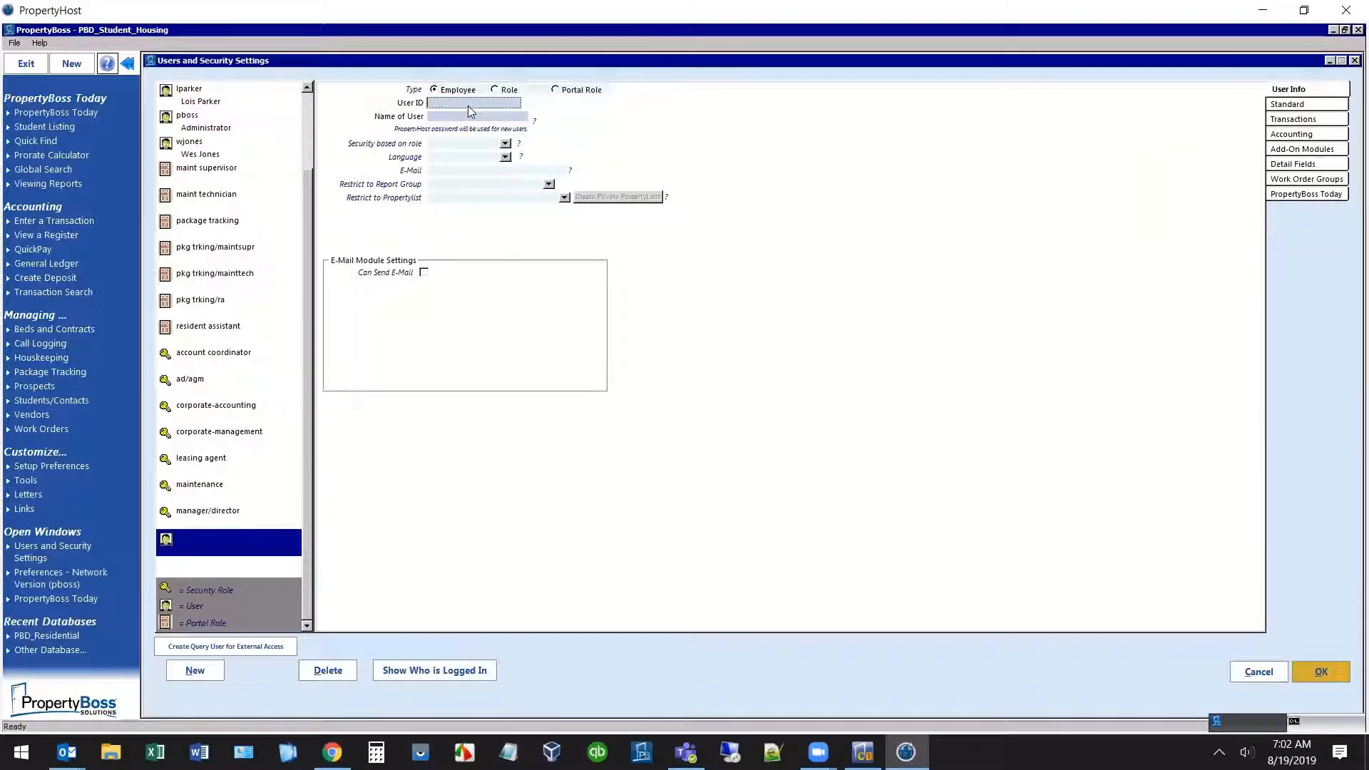
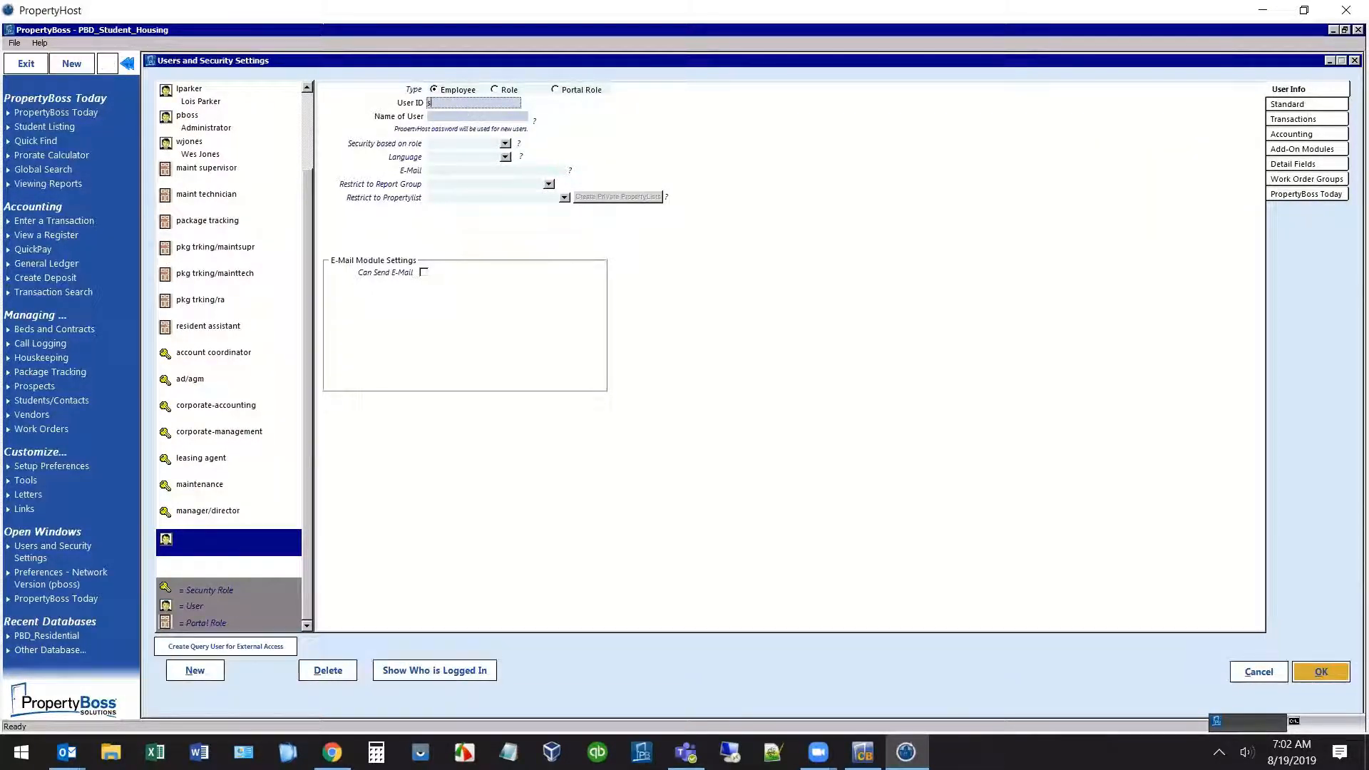
key("Tab")
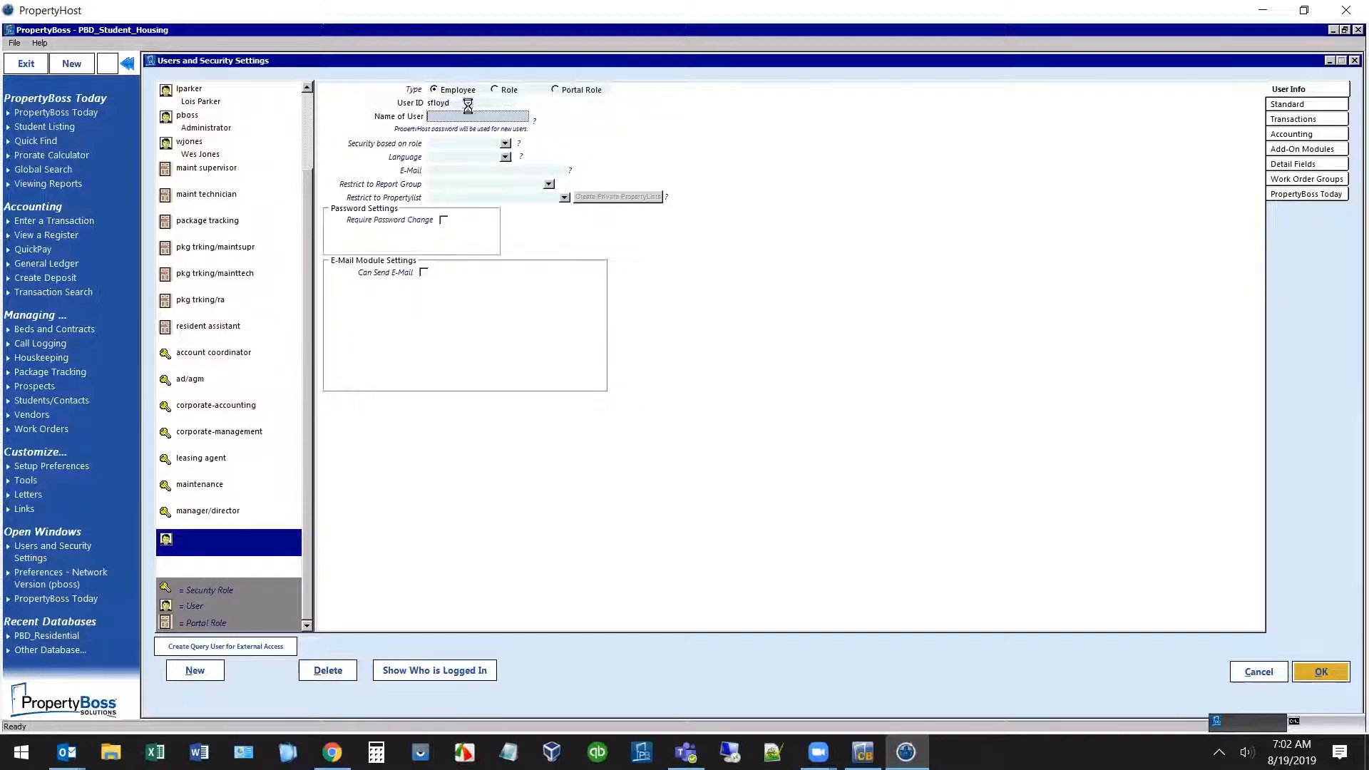
Enter the employee's work e-mail address and view the Standard security permissions.
left_click(440, 173)
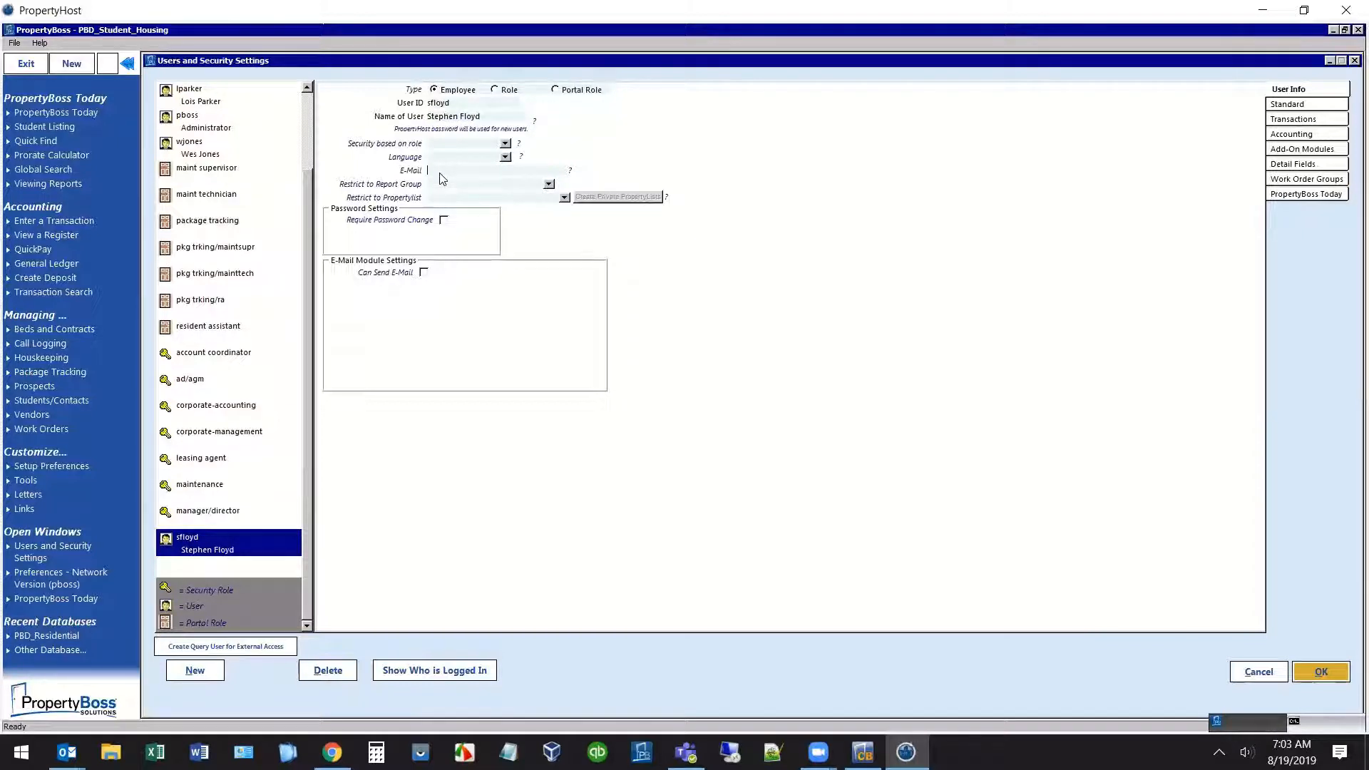
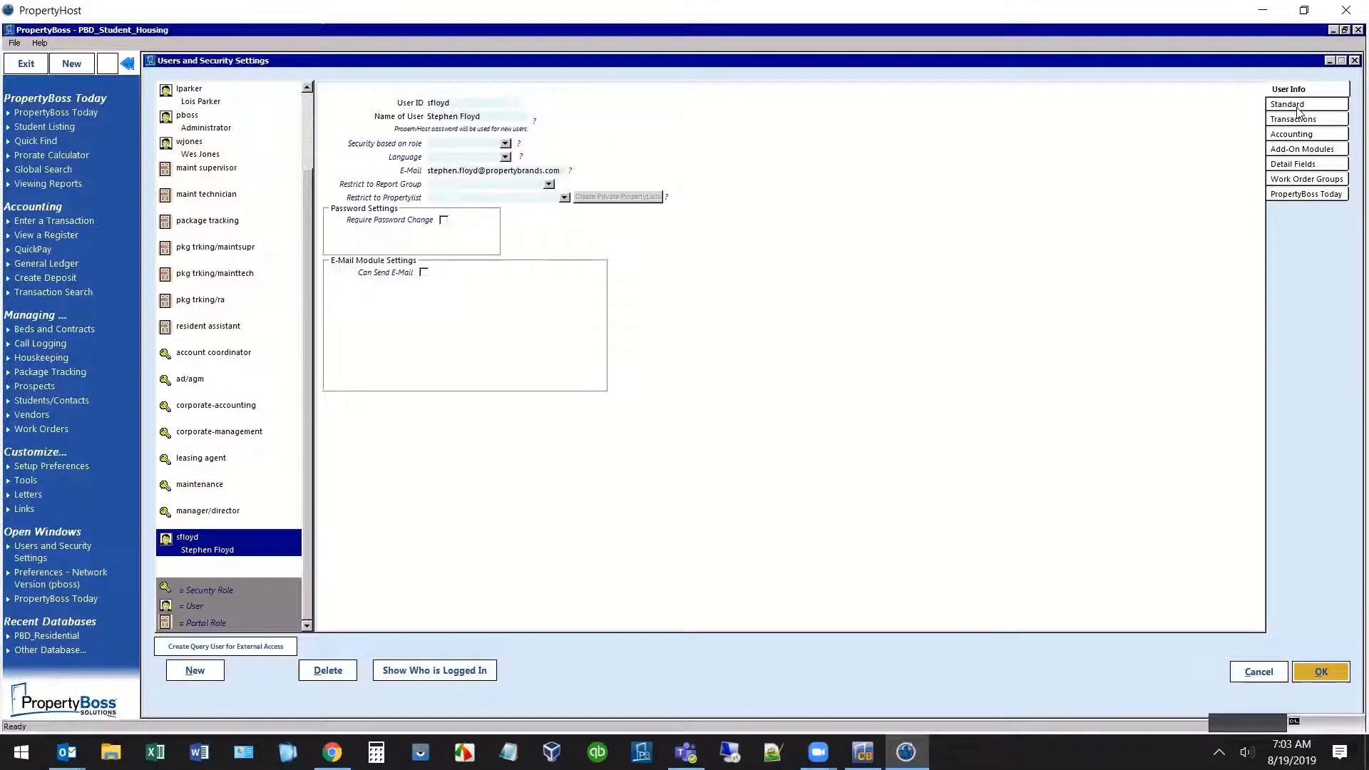
left_click(1298, 107)
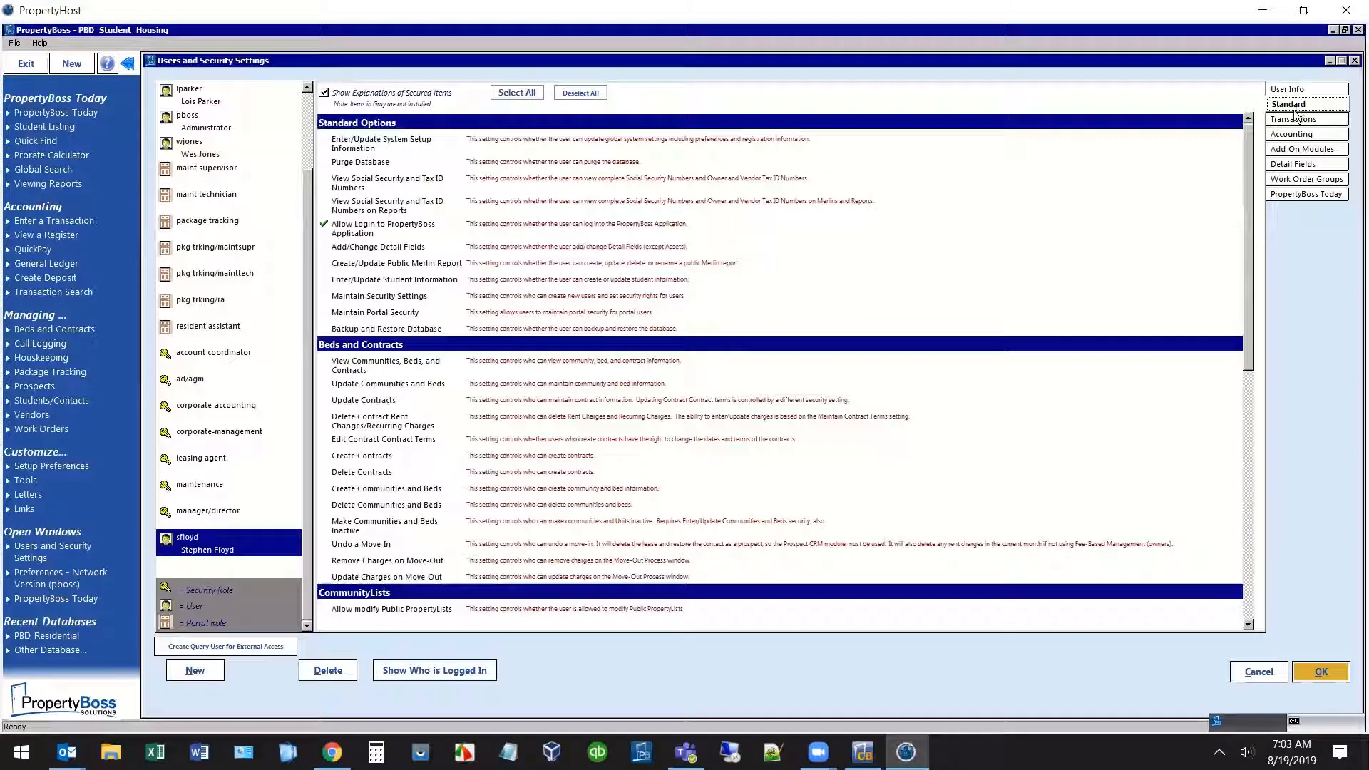